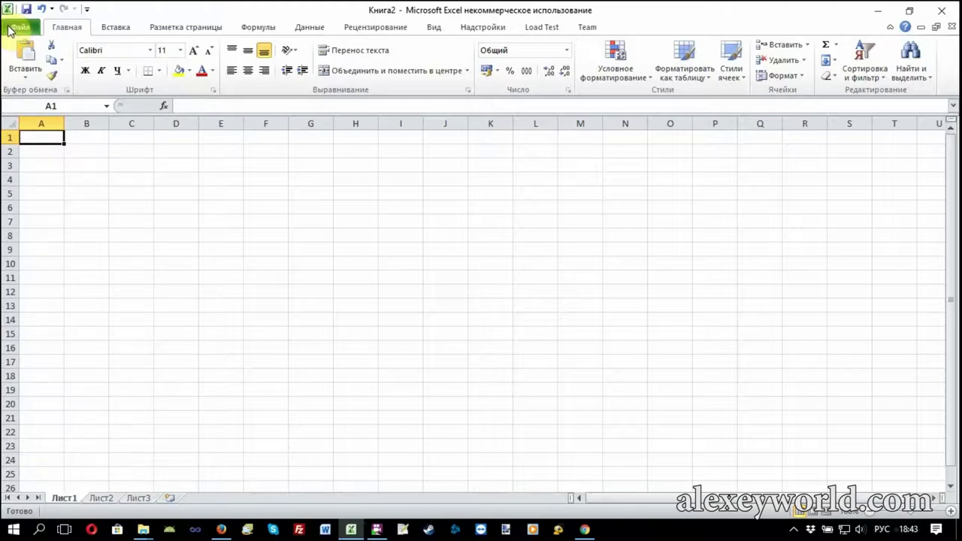
Step: Preview the File view's workbook info, return to the sheet, select B1 and C1, then edit A1 in the formula bar
{"action": "left_click", "coordinate": [10, 30]}
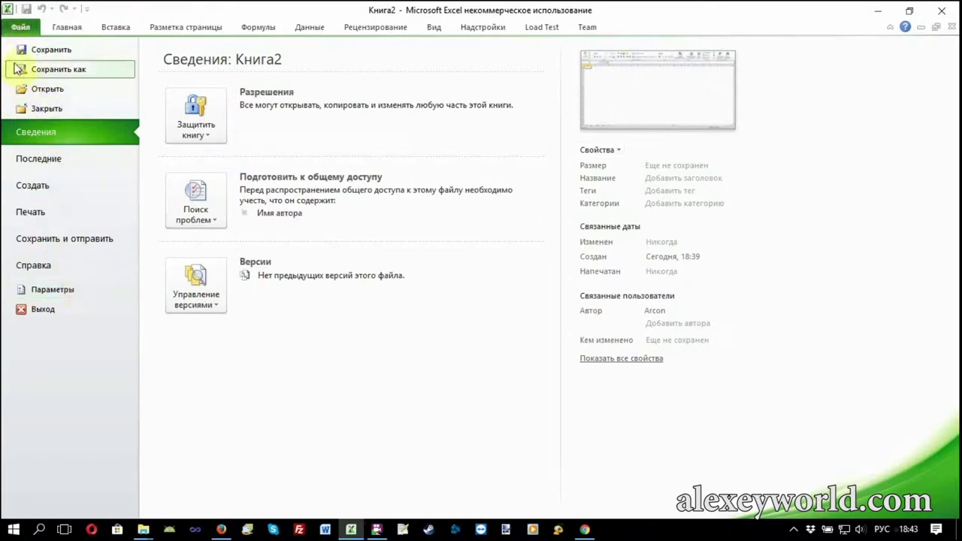
{"action": "left_click", "coordinate": [21, 32]}
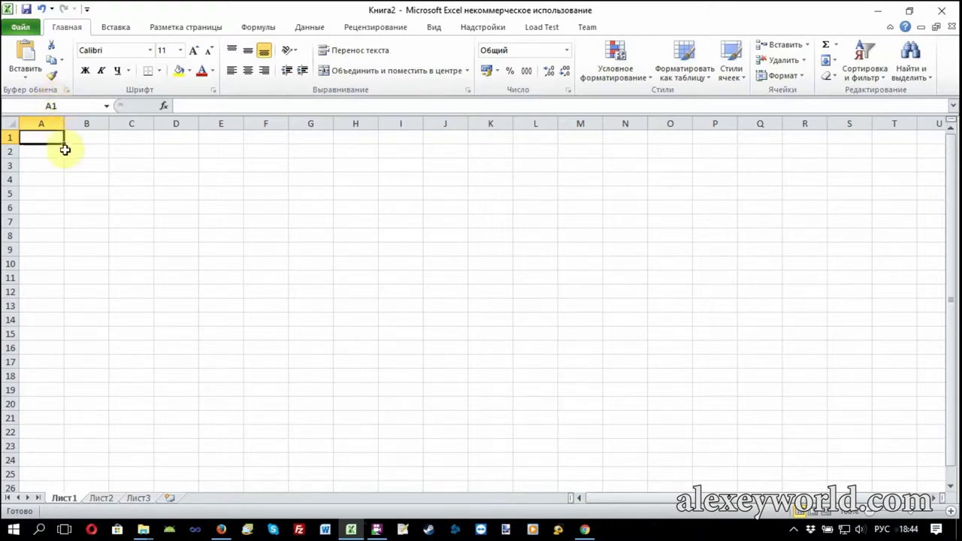
{"action": "left_click", "coordinate": [87, 137]}
{"action": "left_click", "coordinate": [128, 136]}
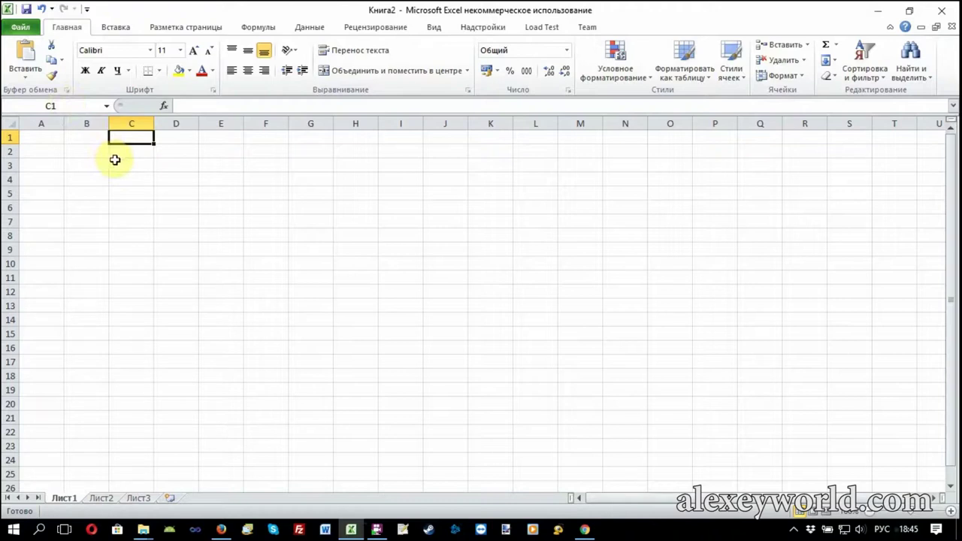
{"action": "left_click", "coordinate": [52, 136]}
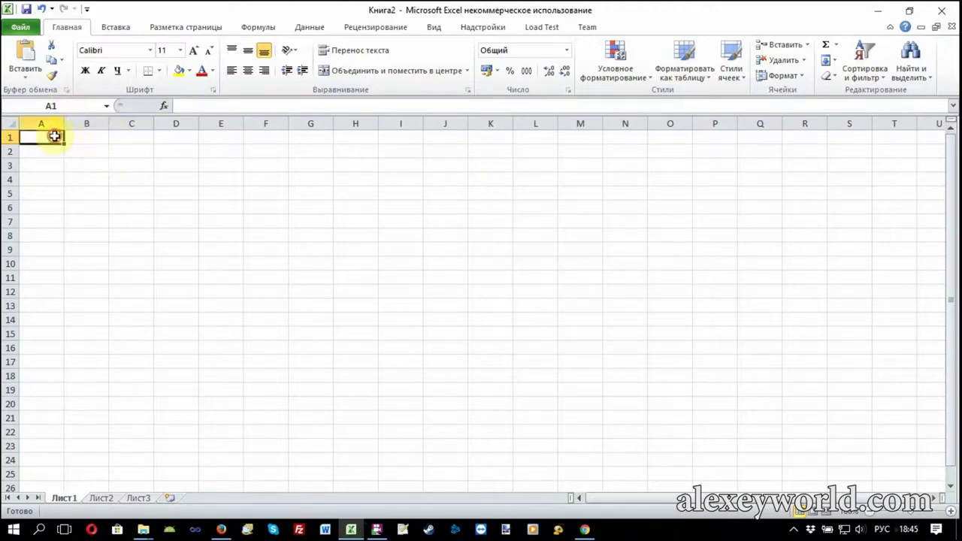
{"action": "left_click", "coordinate": [190, 106]}
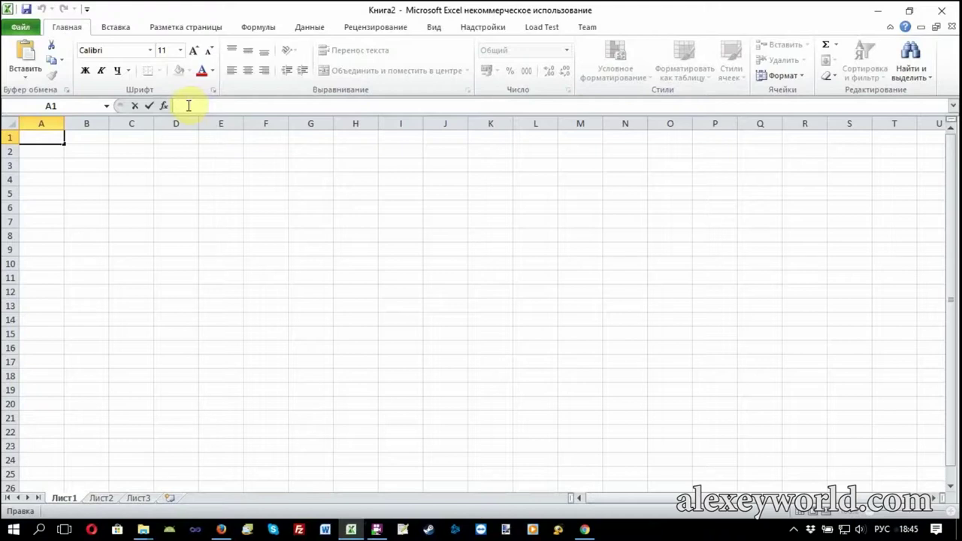
Step: Cancel the edit of cell A1 with Esc so Excel returns to Ready mode
{"action": "key", "text": "Escape"}
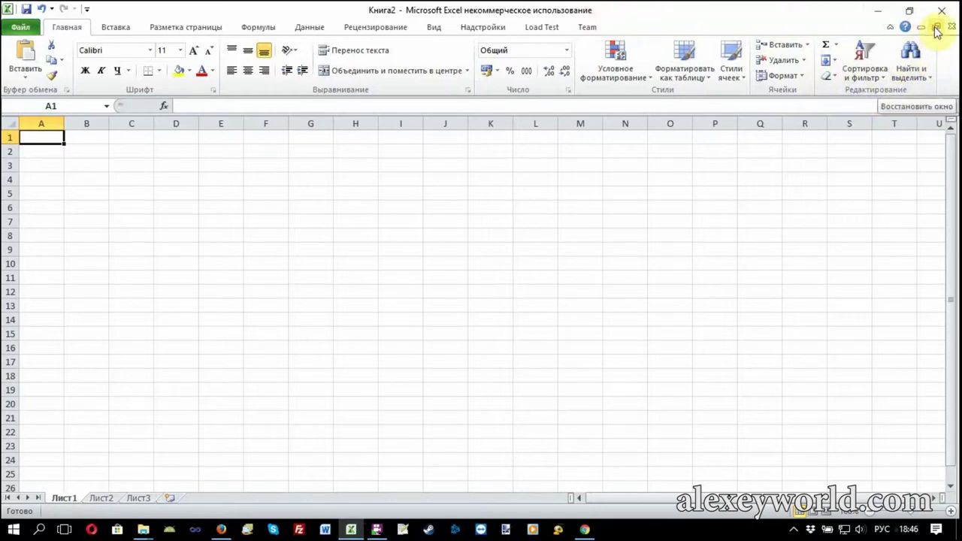
Step: Restore Книга2 to a window, drag it aside, close it, and maximize Книга1
{"action": "left_click", "coordinate": [936, 29]}
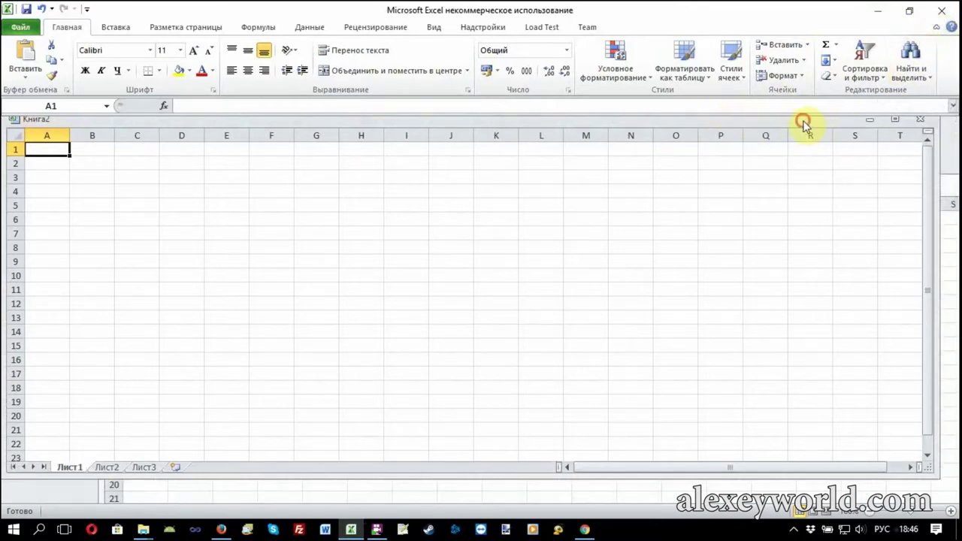
{"action": "left_click_drag", "start_coordinate": [804, 120], "coordinate": [809, 169]}
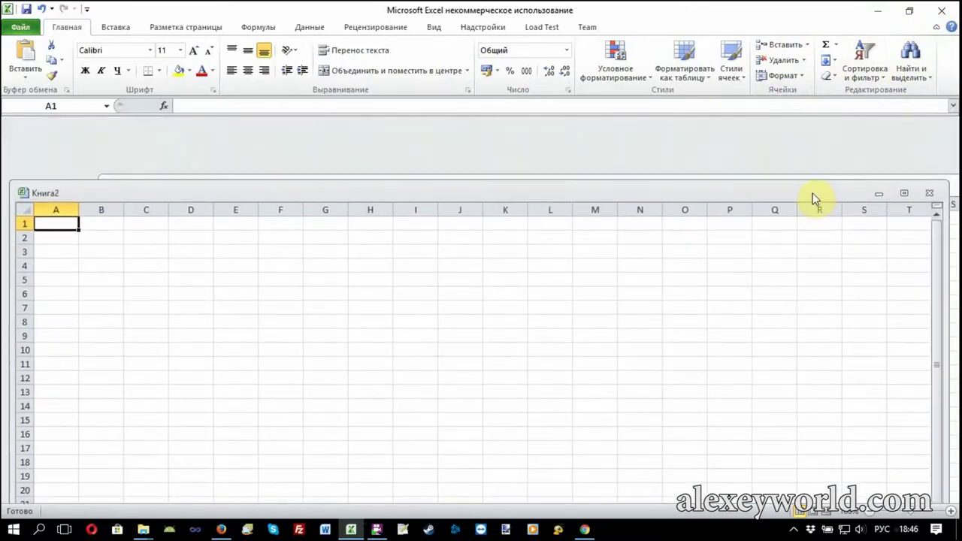
{"action": "left_click_drag", "start_coordinate": [807, 171], "coordinate": [812, 283]}
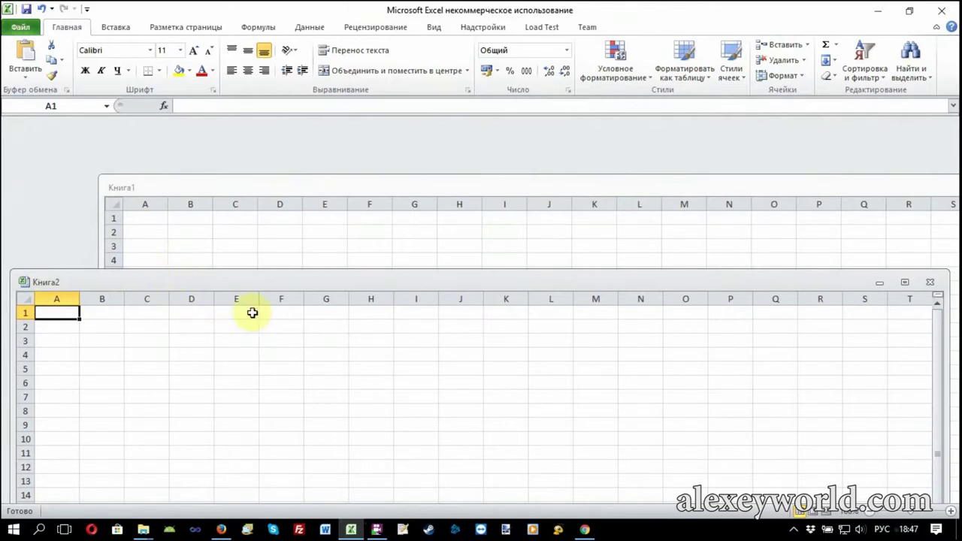
{"action": "left_click_drag", "start_coordinate": [540, 284], "coordinate": [313, 286]}
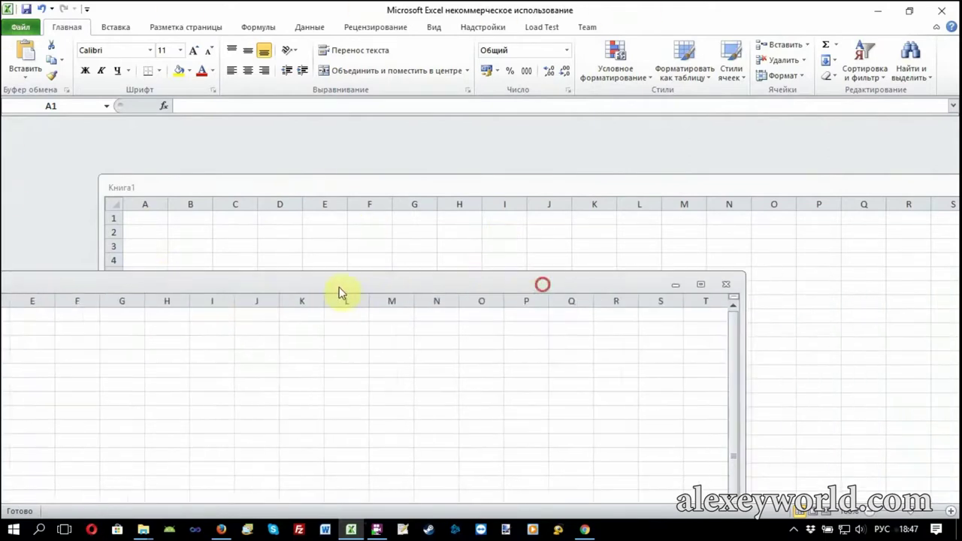
{"action": "left_click", "coordinate": [704, 285]}
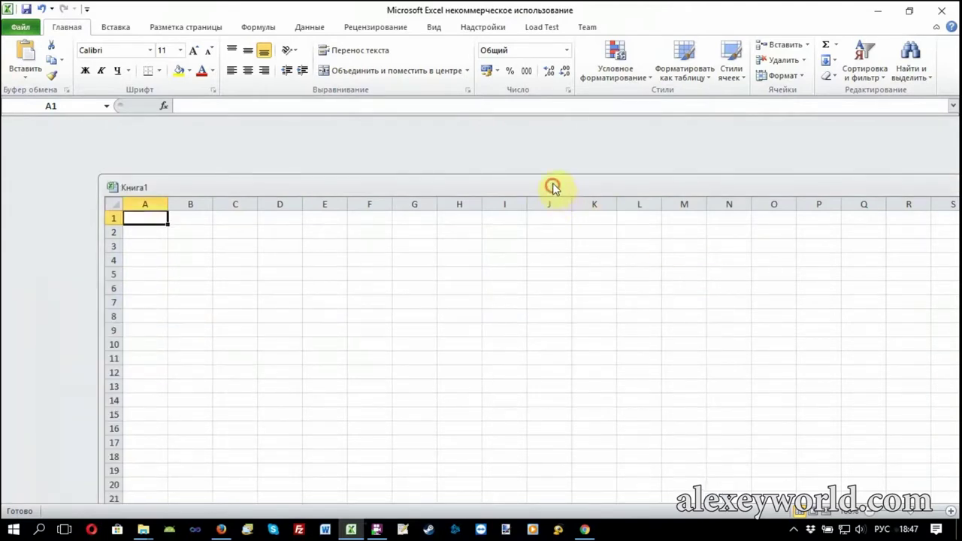
{"action": "left_click_drag", "start_coordinate": [557, 187], "coordinate": [343, 185]}
{"action": "left_click", "coordinate": [781, 181]}
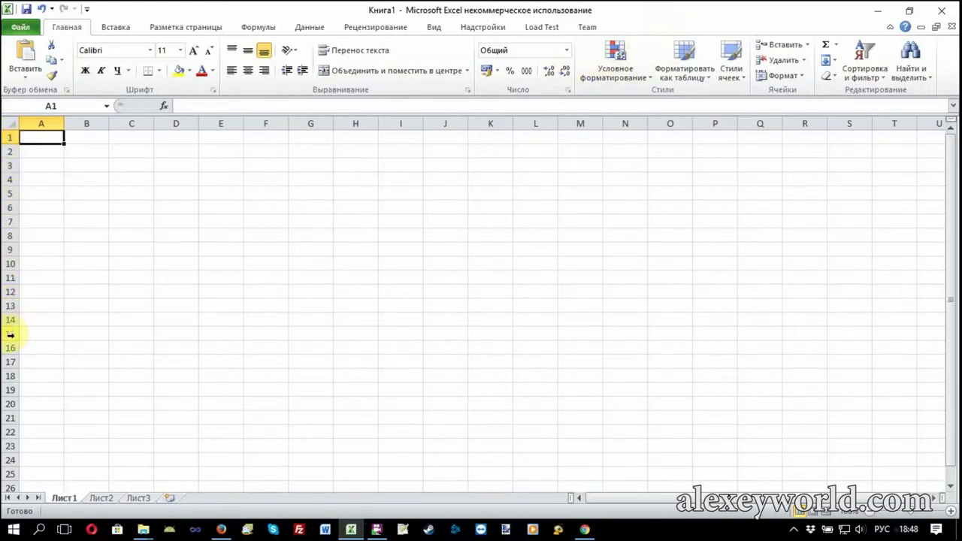
Step: Step through cells B1, A1, B1, B2 and C2, ending with D2 as the active cell
{"action": "left_click", "coordinate": [90, 139]}
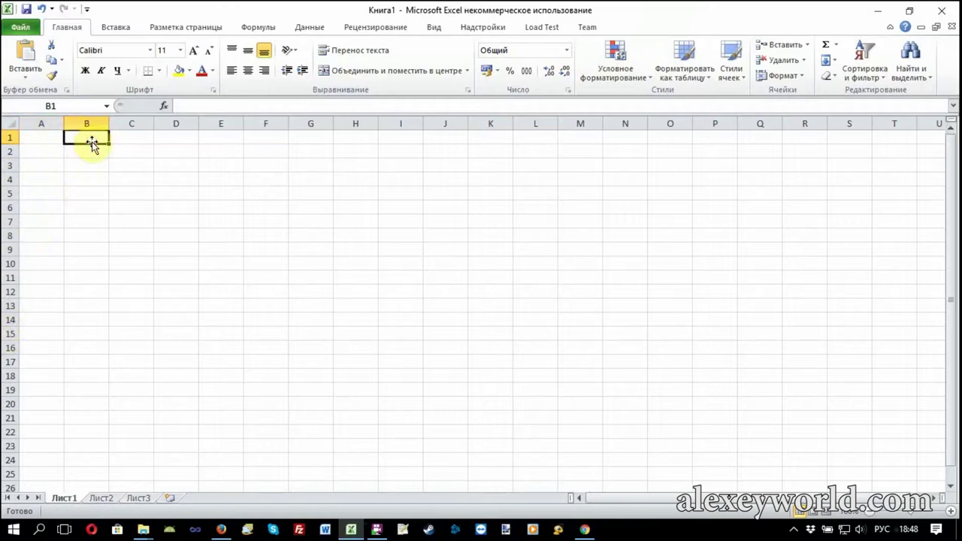
{"action": "left_click", "coordinate": [51, 140]}
{"action": "left_click", "coordinate": [80, 139]}
{"action": "left_click", "coordinate": [86, 151]}
{"action": "left_click", "coordinate": [117, 151]}
{"action": "left_click", "coordinate": [174, 153]}
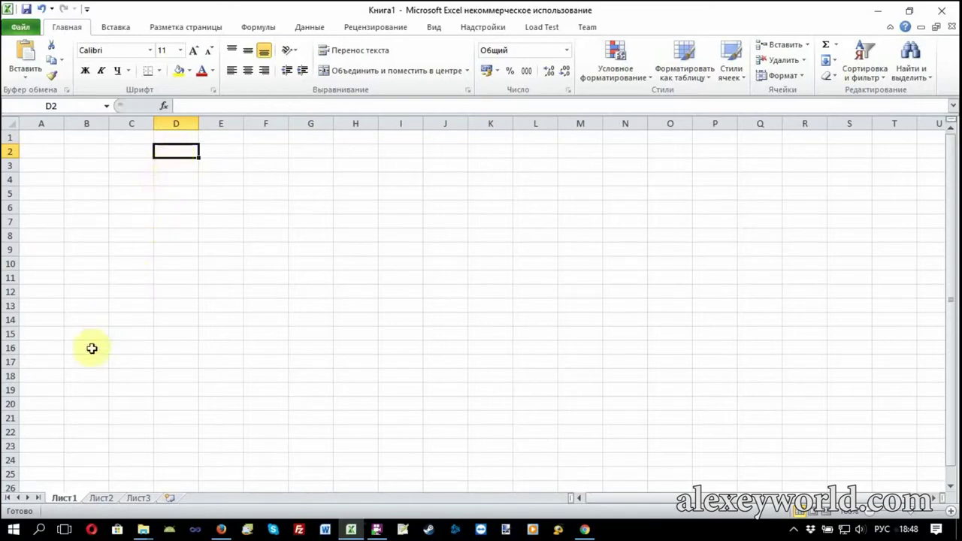
{"action": "left_click", "coordinate": [18, 505]}
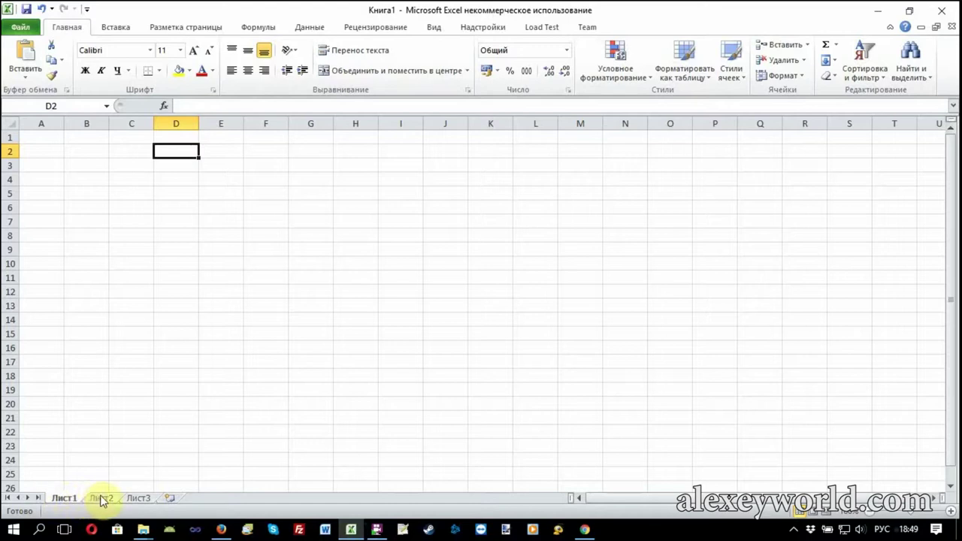
{"action": "left_click", "coordinate": [100, 498]}
{"action": "left_click", "coordinate": [138, 499]}
{"action": "left_click", "coordinate": [101, 498]}
{"action": "left_click", "coordinate": [65, 499]}
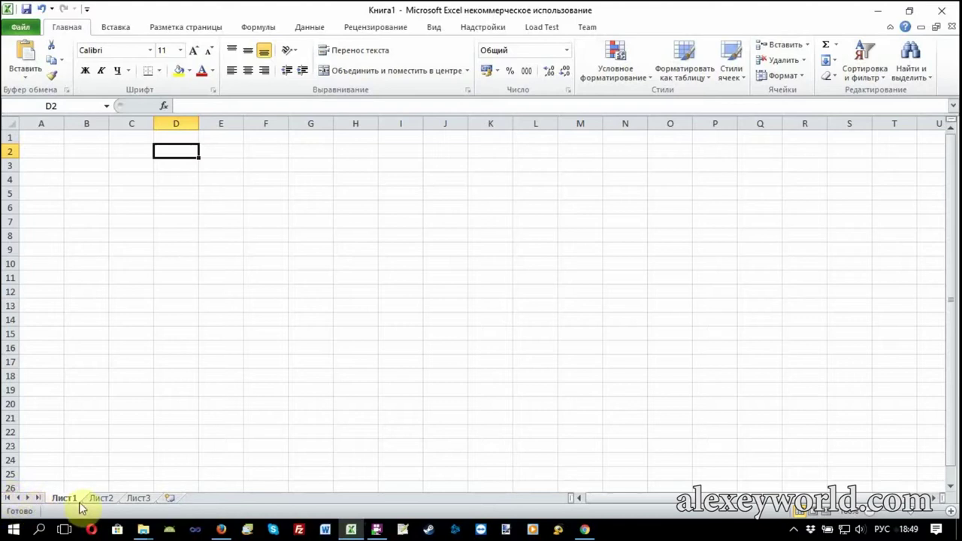
{"action": "left_click", "coordinate": [103, 498]}
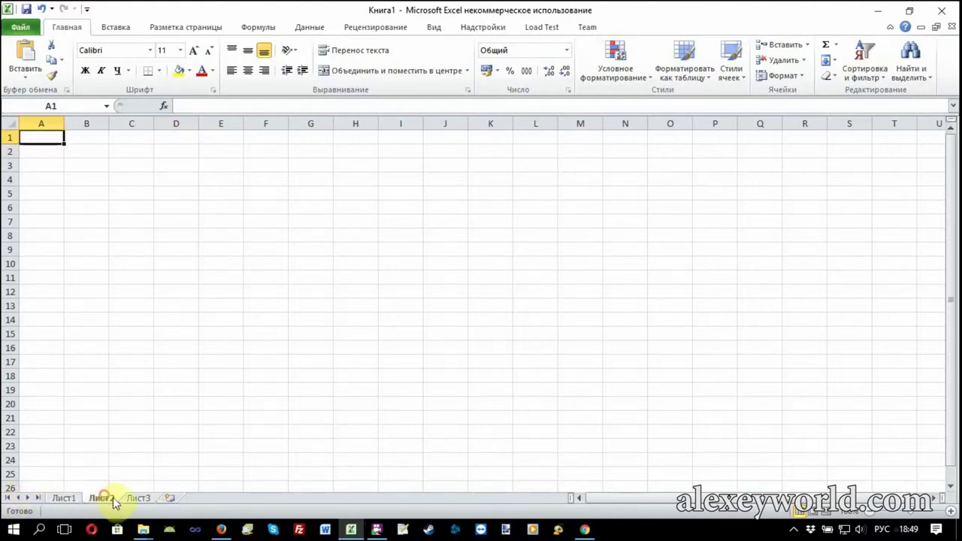
{"action": "left_click", "coordinate": [137, 498]}
{"action": "left_click", "coordinate": [100, 499]}
{"action": "left_click", "coordinate": [75, 499]}
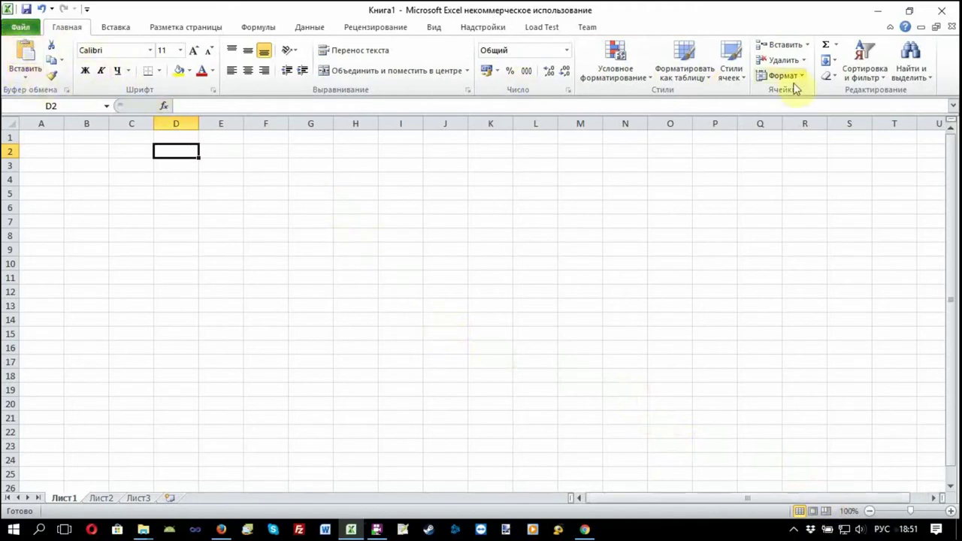
{"action": "left_click", "coordinate": [114, 28]}
{"action": "left_click", "coordinate": [192, 30]}
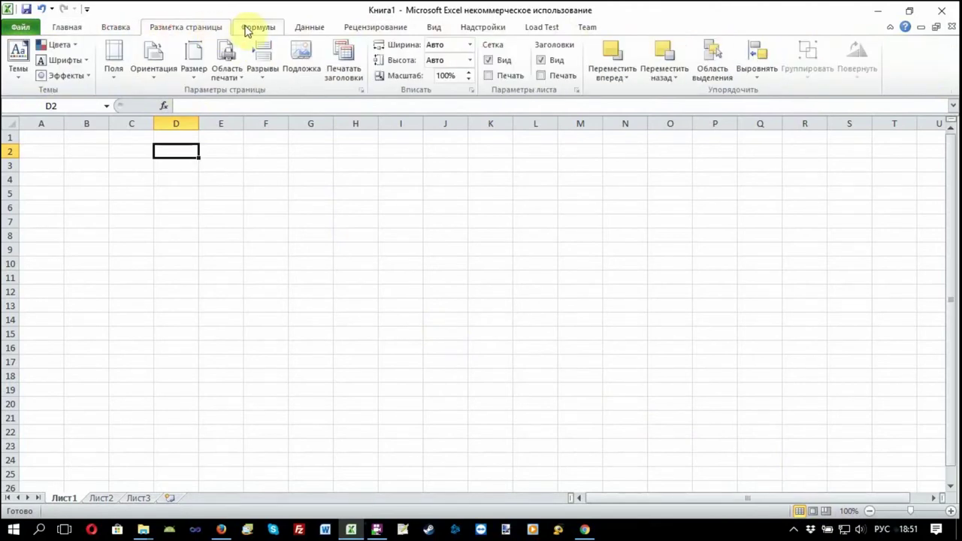
{"action": "left_click", "coordinate": [253, 29]}
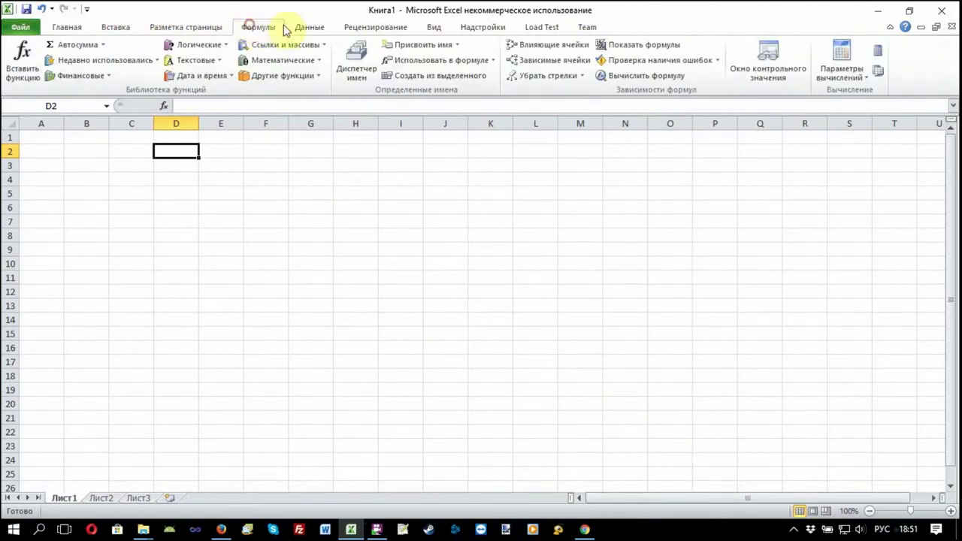
{"action": "left_click", "coordinate": [78, 27]}
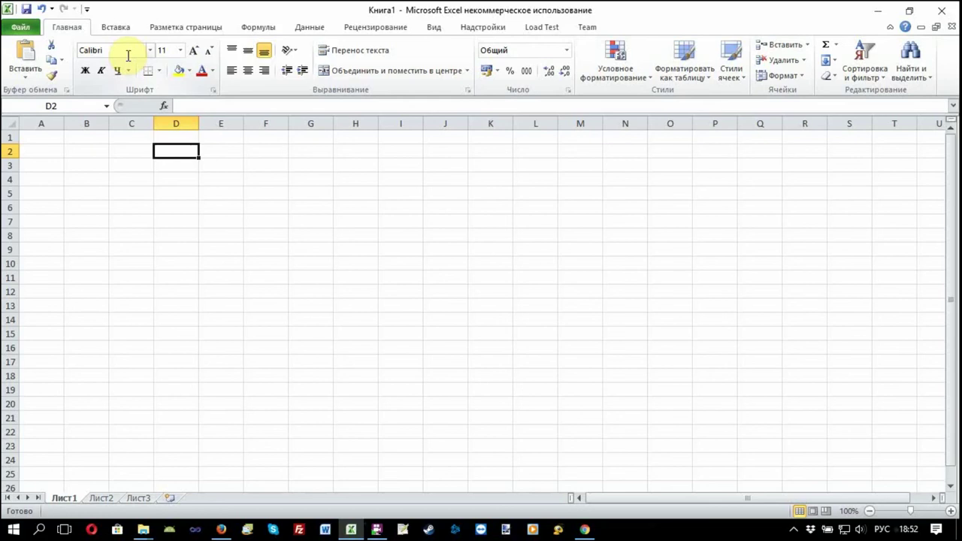
Step: Switch from Excel to the Chrome window showing alexeyworld.com via the taskbar
{"action": "left_click", "coordinate": [583, 529]}
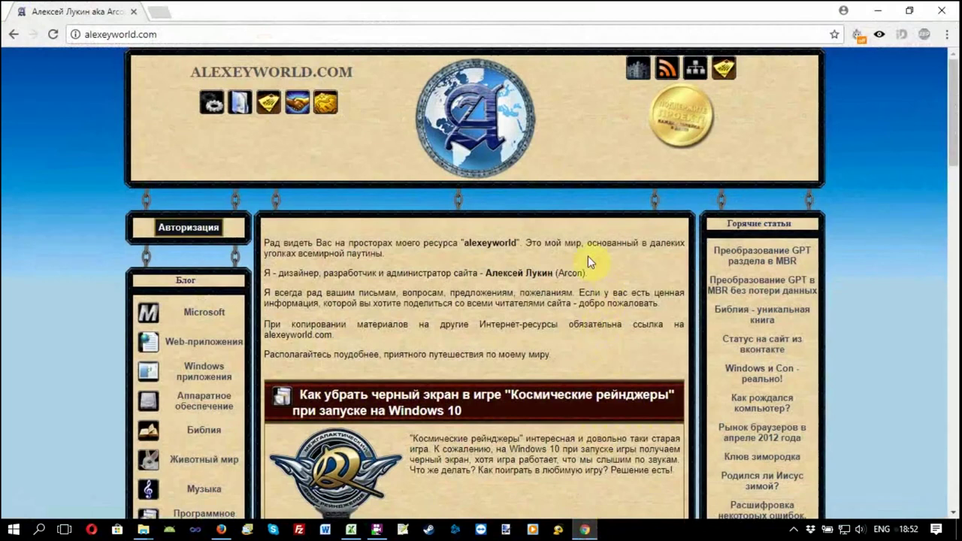